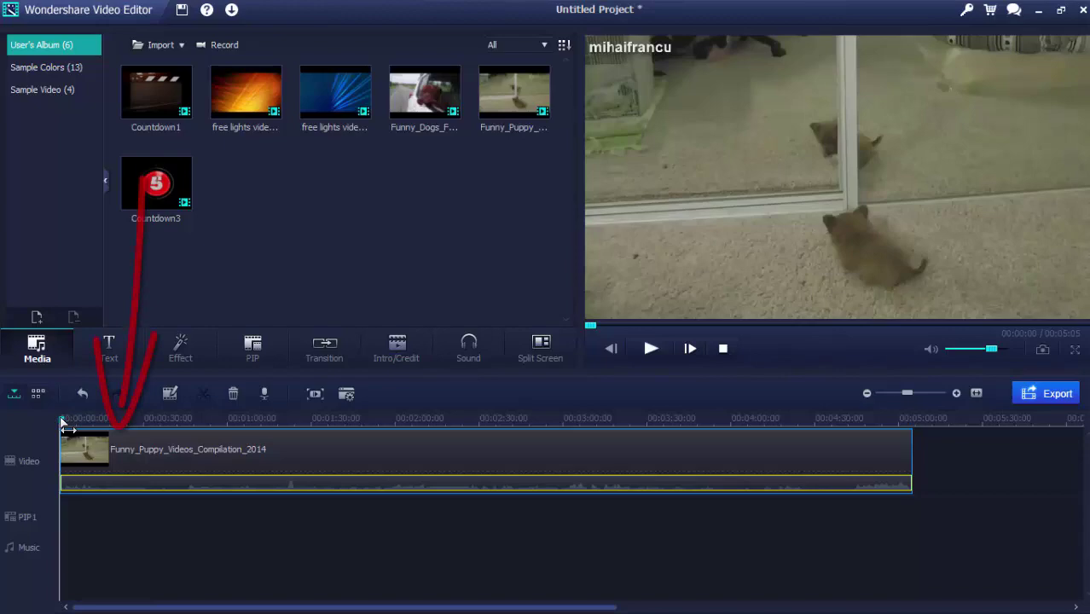
Step: Split the puppy clip at the playhead and delete its opening part
drag(62, 424, 146, 438)
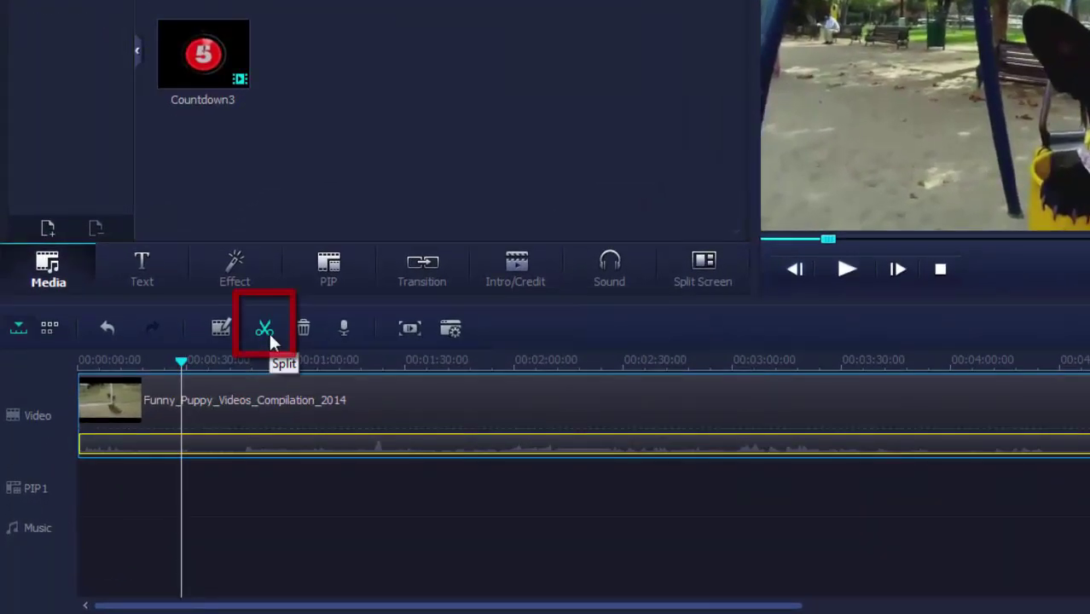
click(269, 330)
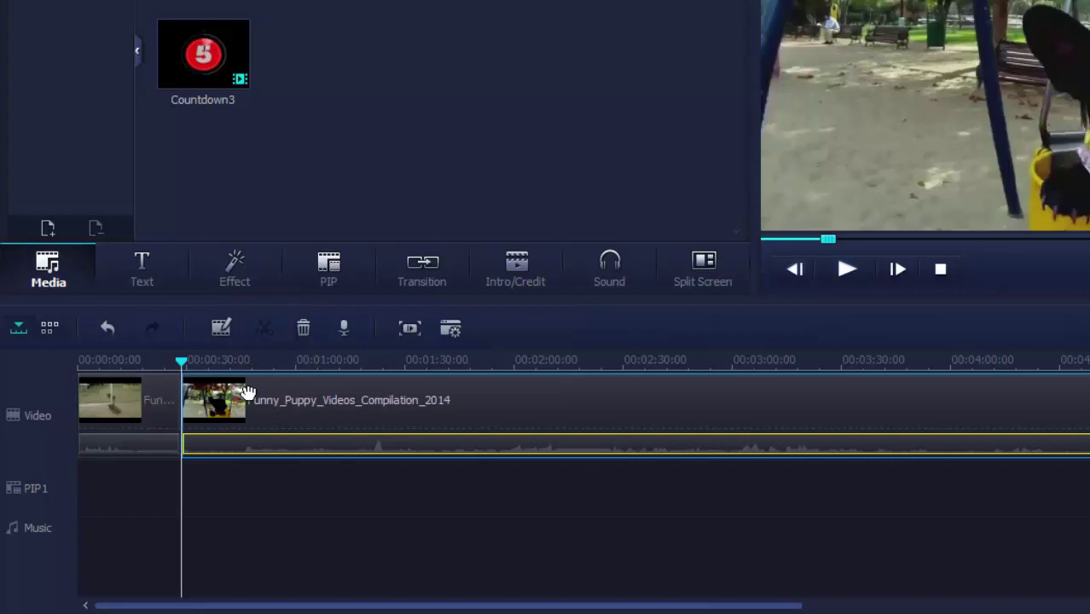
click(142, 406)
click(207, 409)
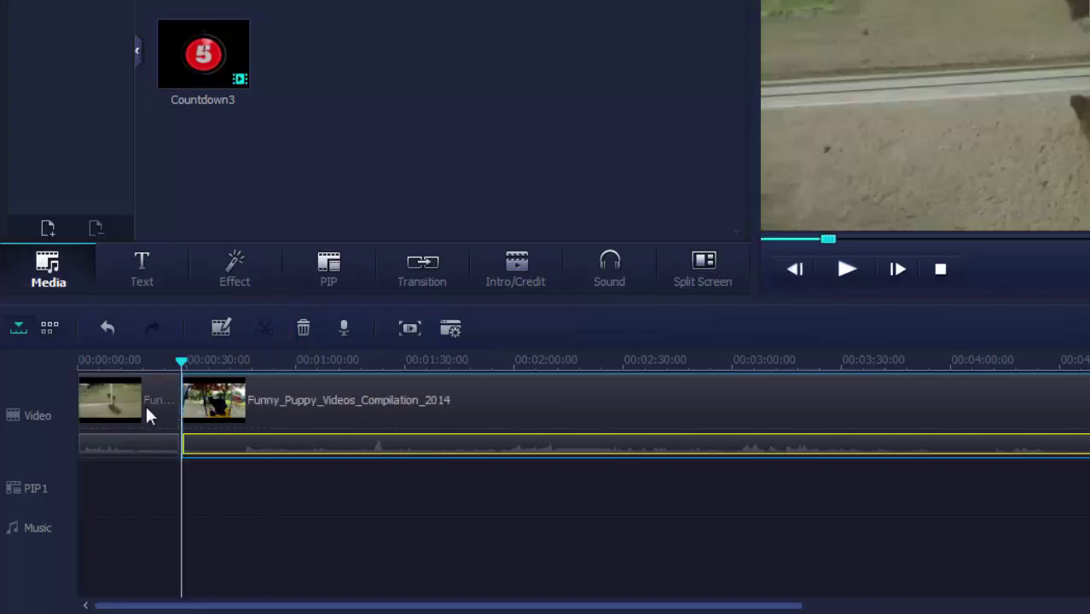
click(148, 408)
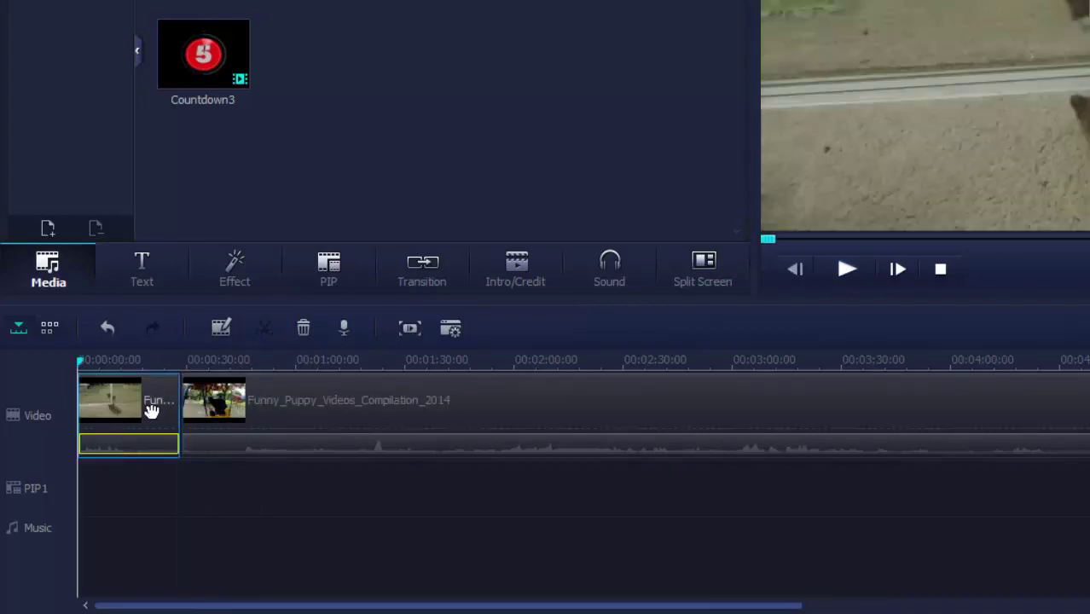
right_click(150, 411)
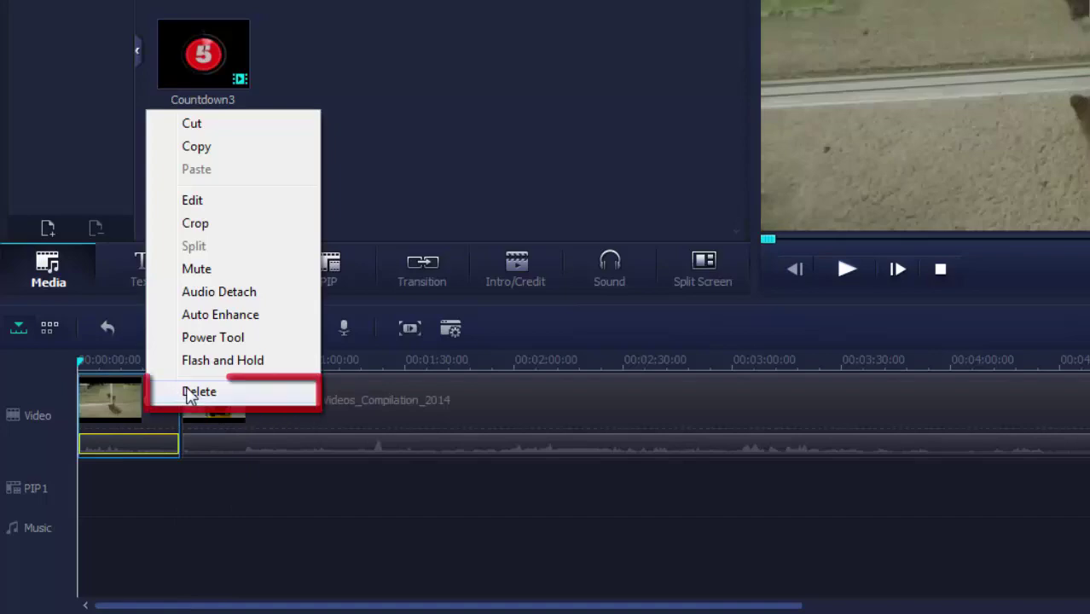
click(162, 390)
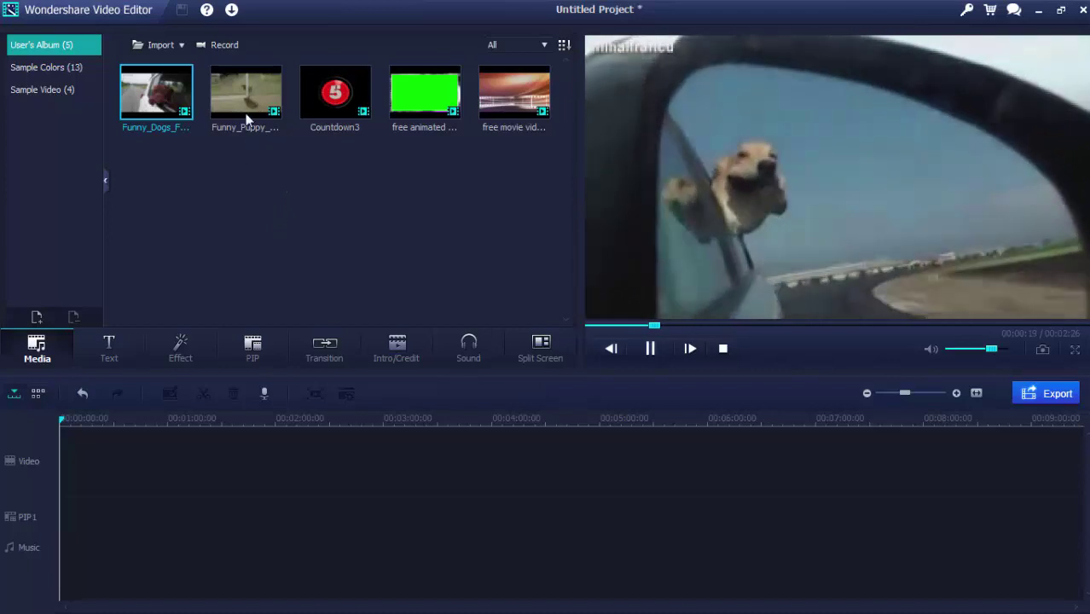
Step: Place Funny_Puppy and then Funny_Dogs_Flapping_Cheeks end to end on the video track
drag(244, 98, 154, 443)
drag(170, 101, 619, 466)
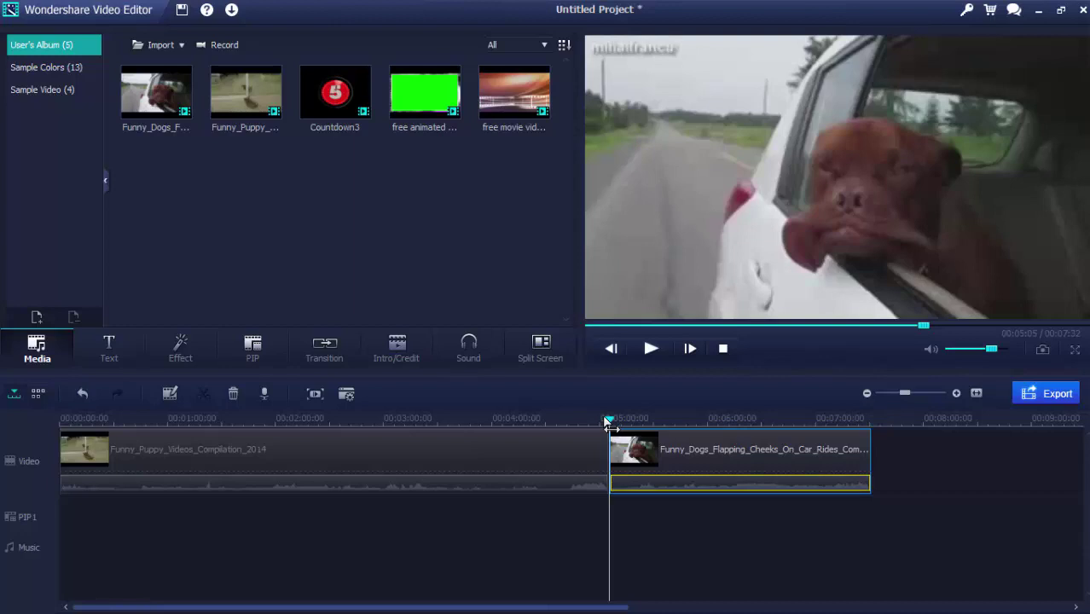
Step: Place the Blind transition between the two dog clips
click(337, 353)
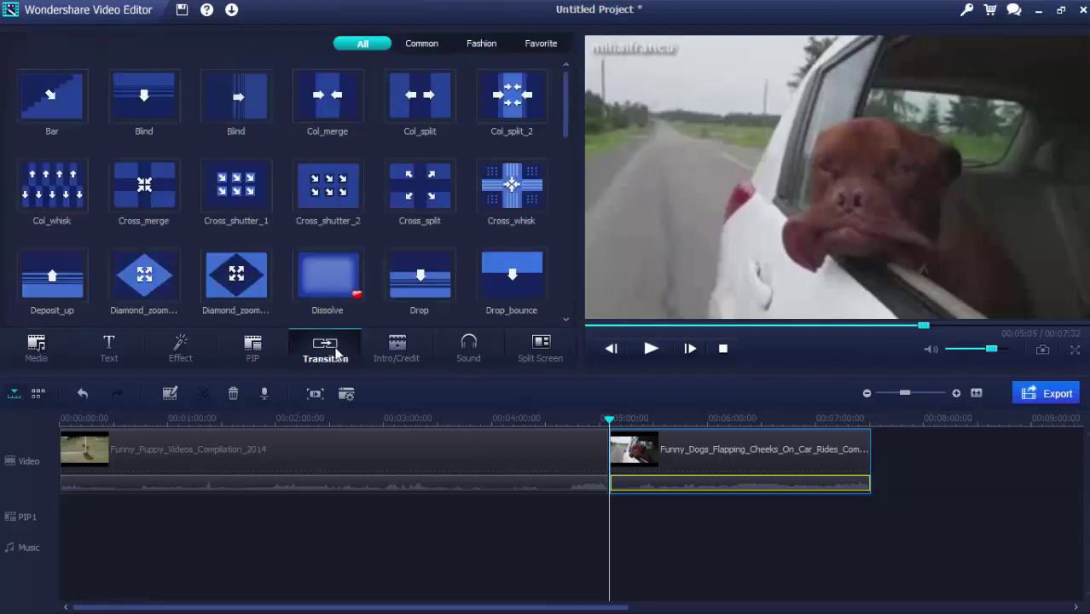
drag(235, 99, 602, 464)
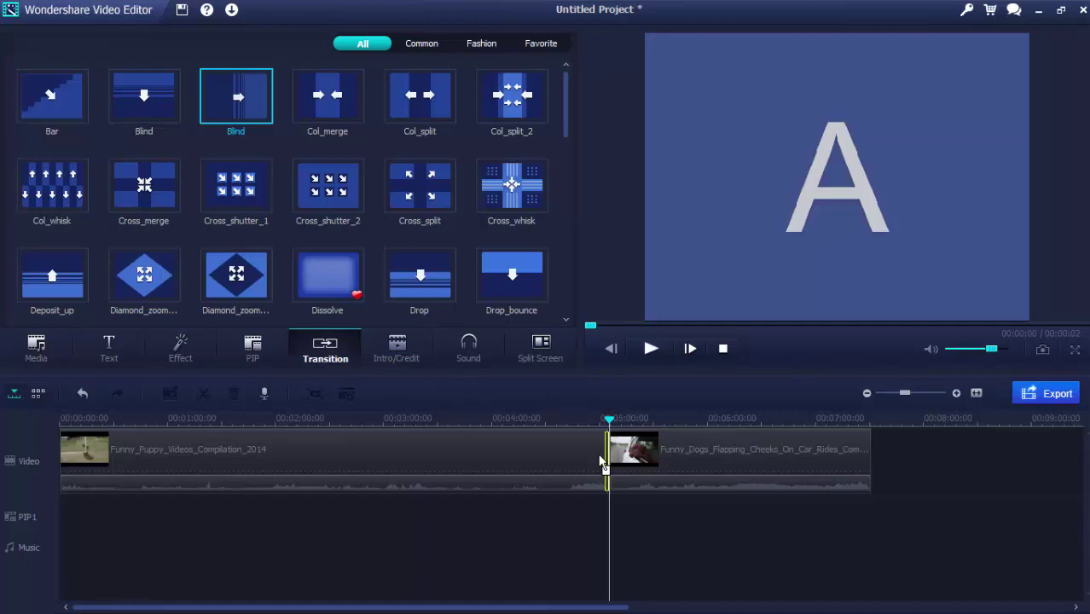
drag(603, 464, 603, 463)
Step: Use Cross_shutter_2's Random to All to give every clip boundary a random transition
click(329, 186)
right_click(324, 203)
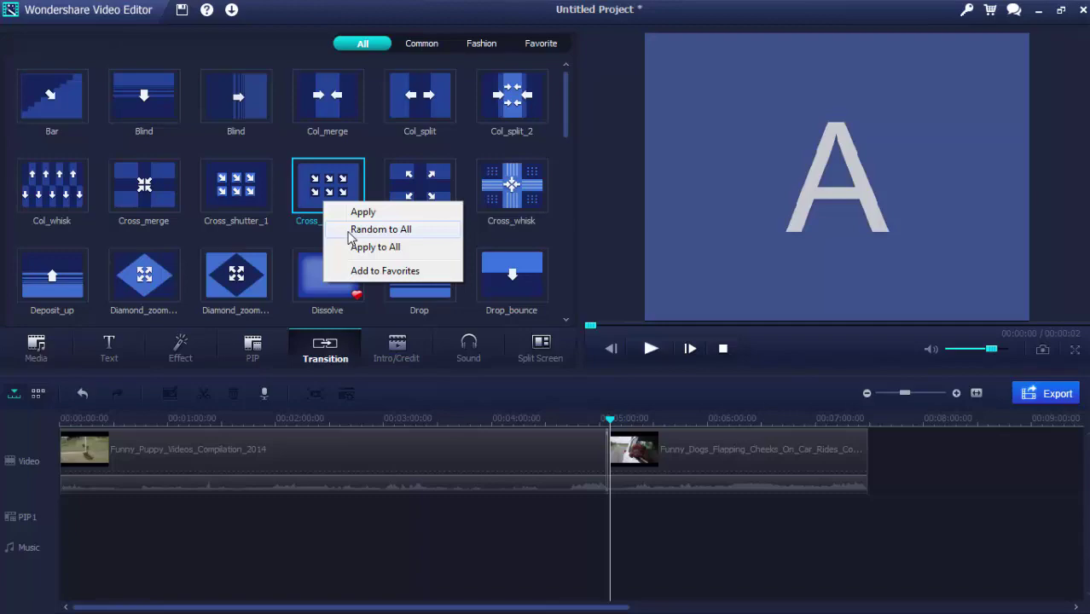
click(348, 230)
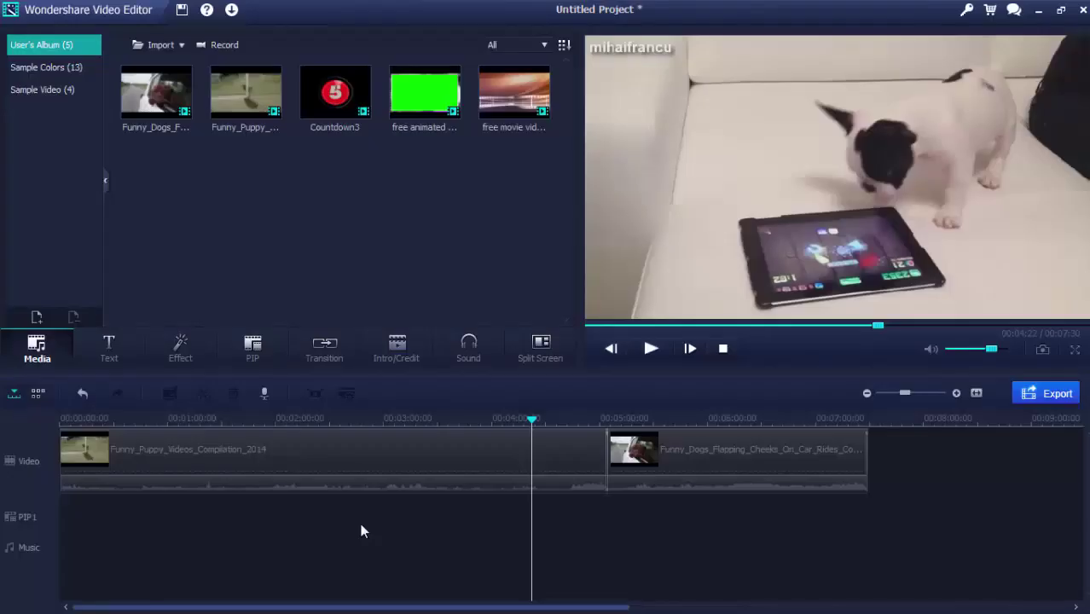
Step: Mute the puppy compilation clip's sound
click(377, 482)
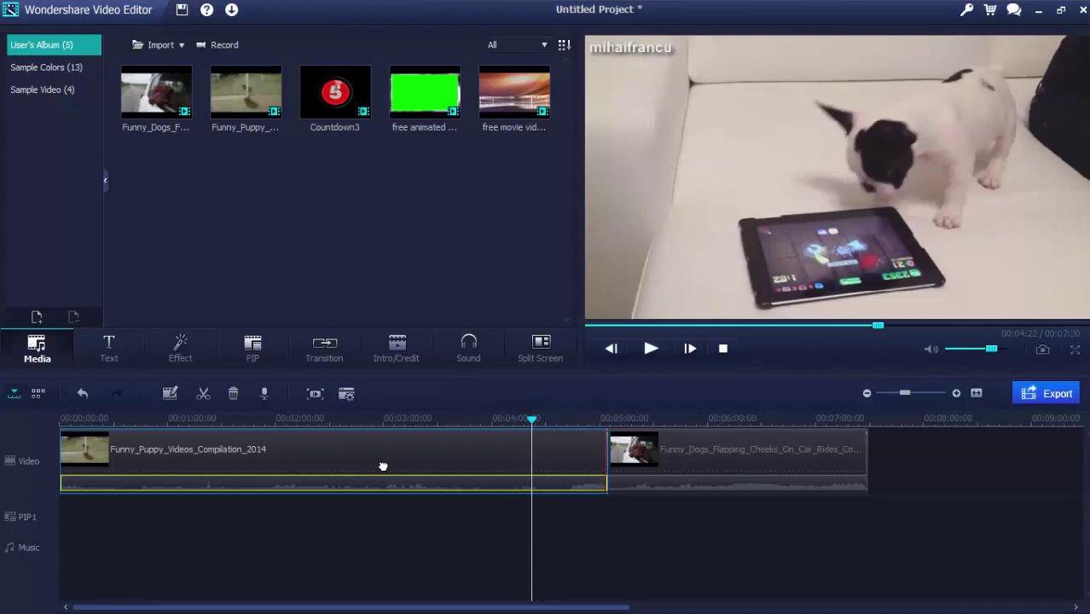
right_click(382, 466)
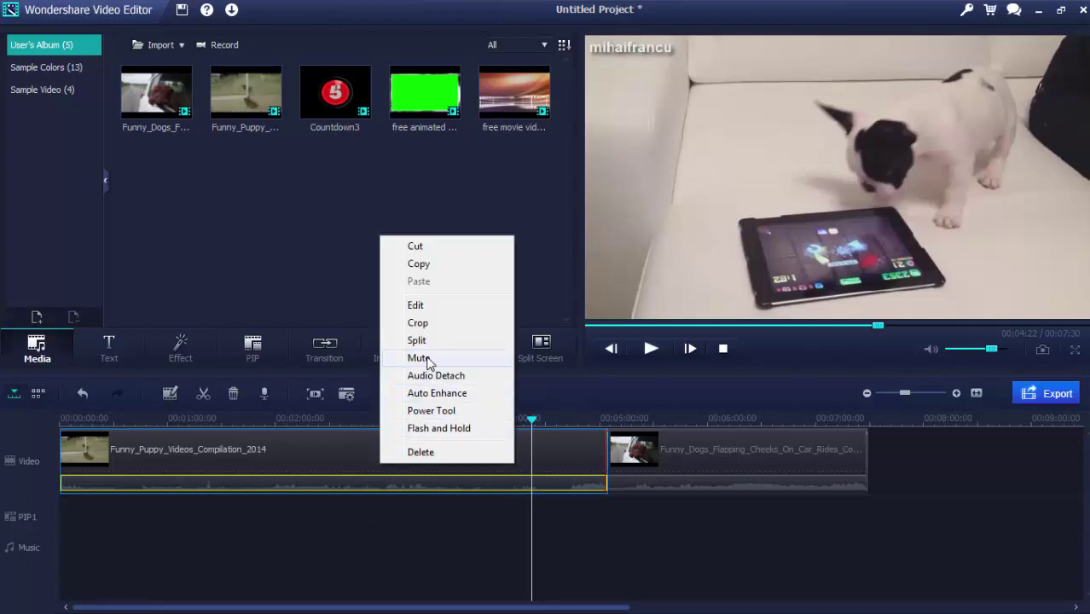
click(427, 359)
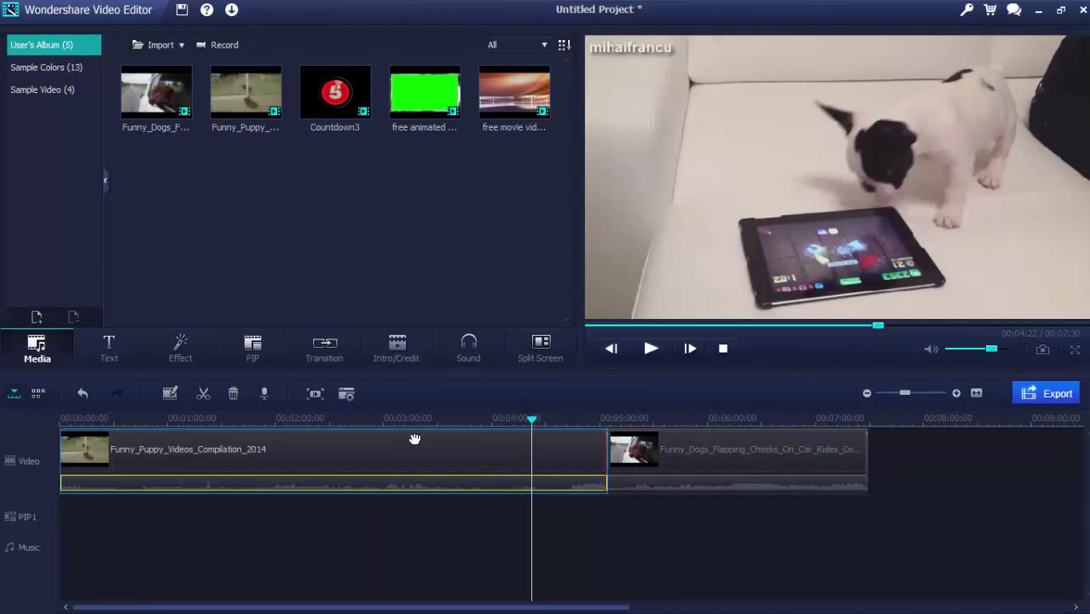
Step: Detach the puppy clip's audio onto its own track and delete that audio clip
right_click(411, 448)
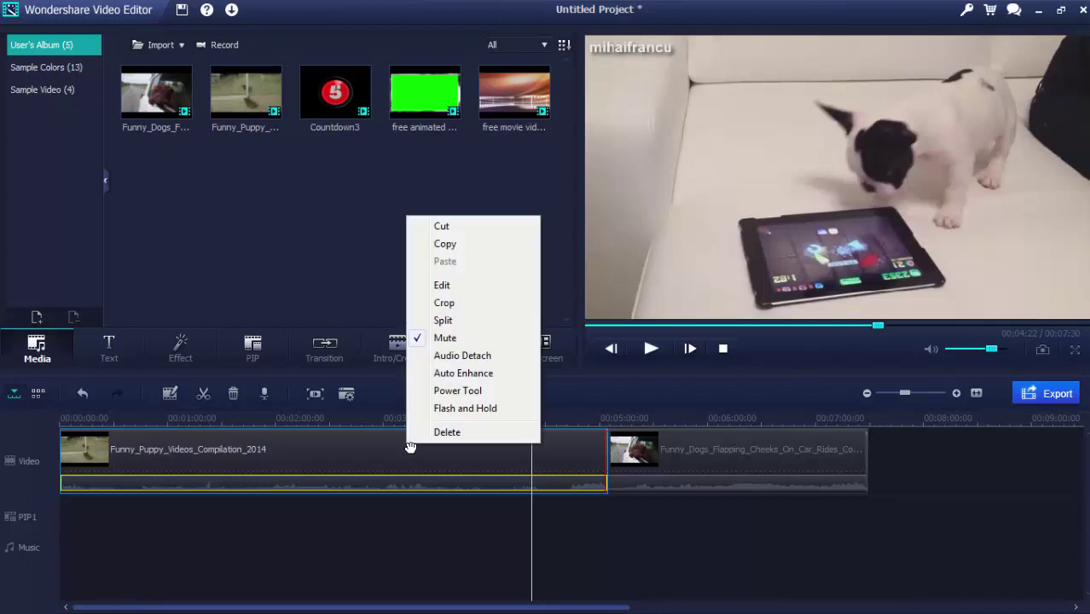
click(461, 362)
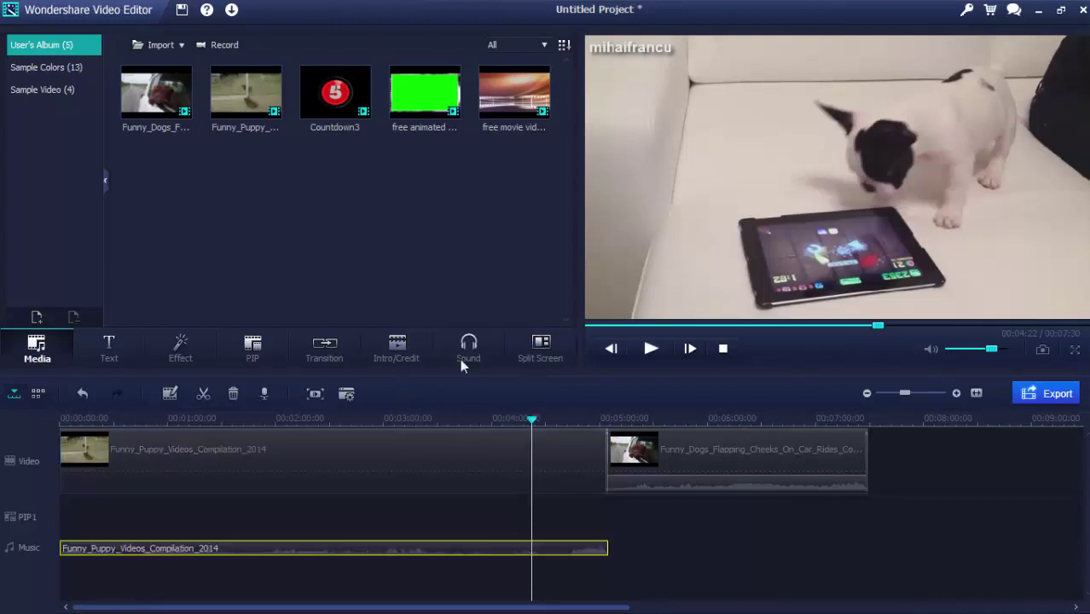
right_click(398, 551)
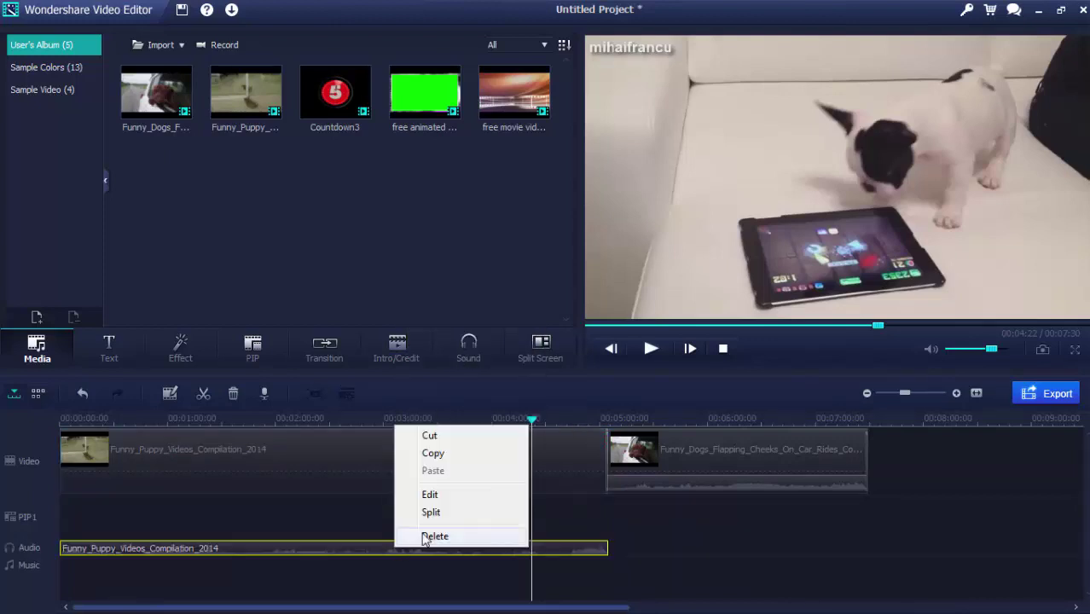
click(427, 536)
click(417, 481)
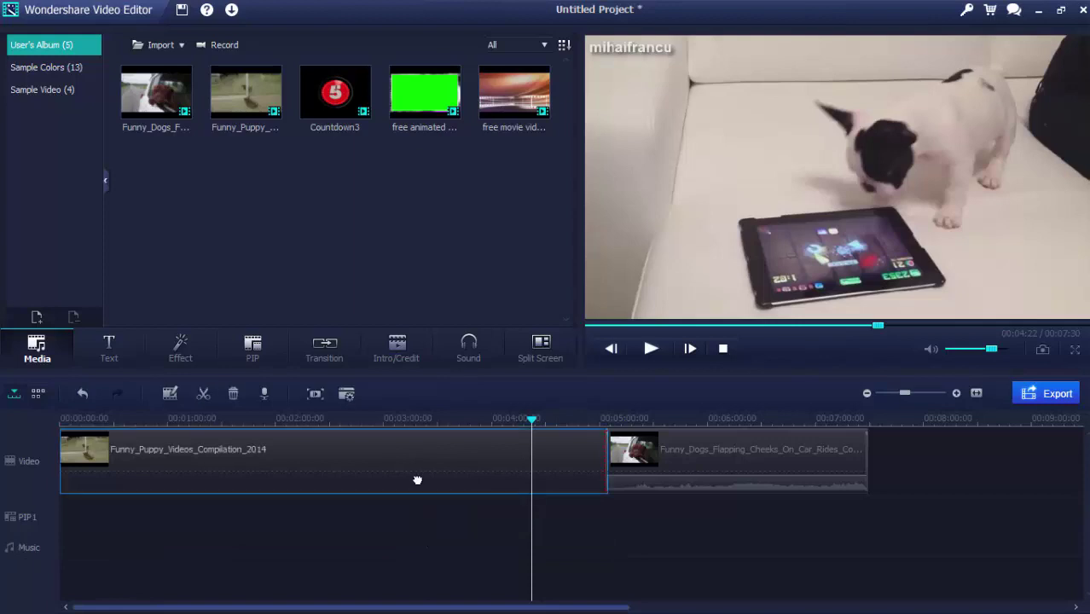
Step: Open the car-ride dogs clip's editing settings and view its Audio tab
double_click(696, 473)
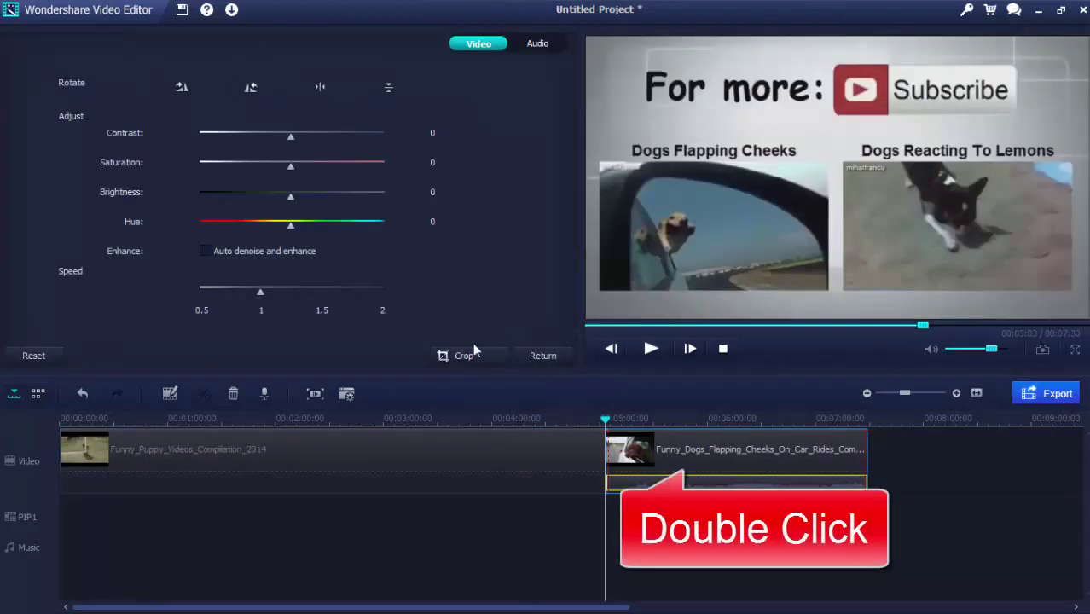
click(538, 44)
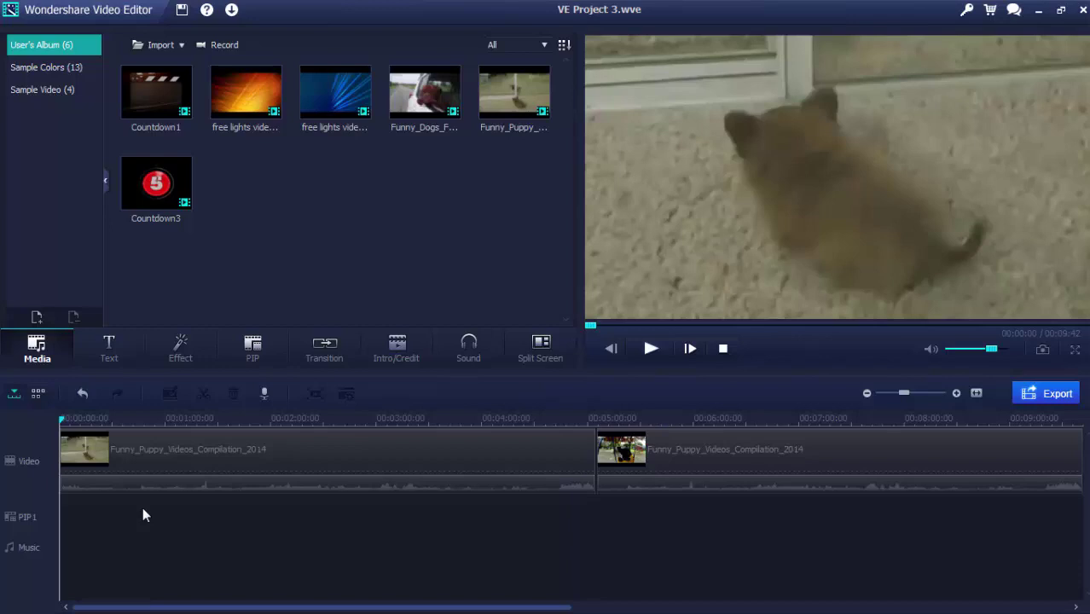
Step: Add the Lens Flare A title at the start of the Text track
click(108, 352)
drag(141, 97, 71, 505)
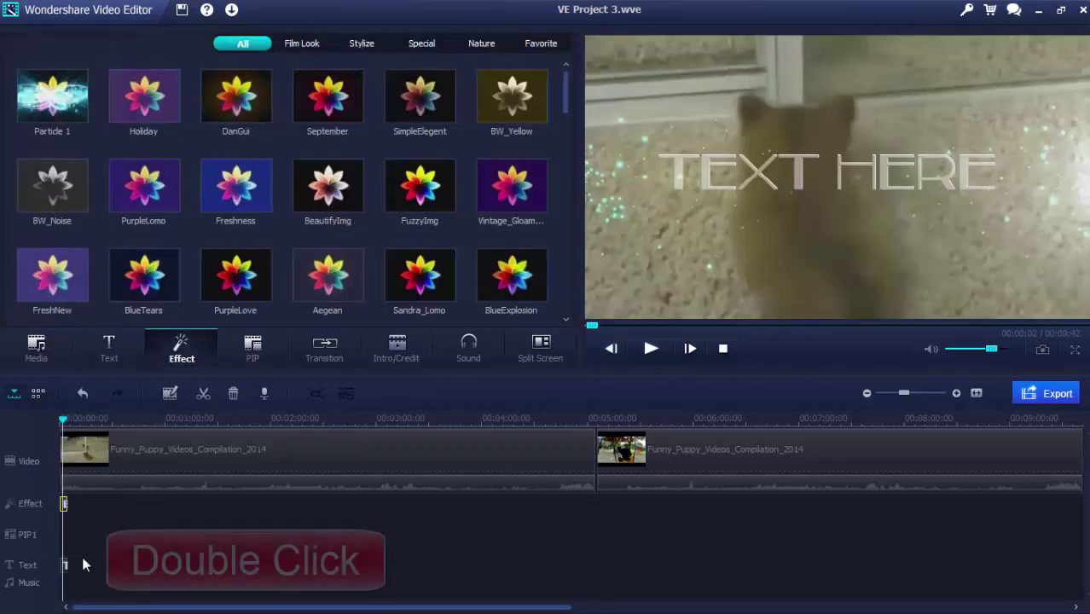
double_click(65, 563)
Step: Set the title text to font size 32 and blue, then browse preset and custom styles
click(102, 80)
click(312, 127)
scroll(290, 171, up, 3)
click(289, 153)
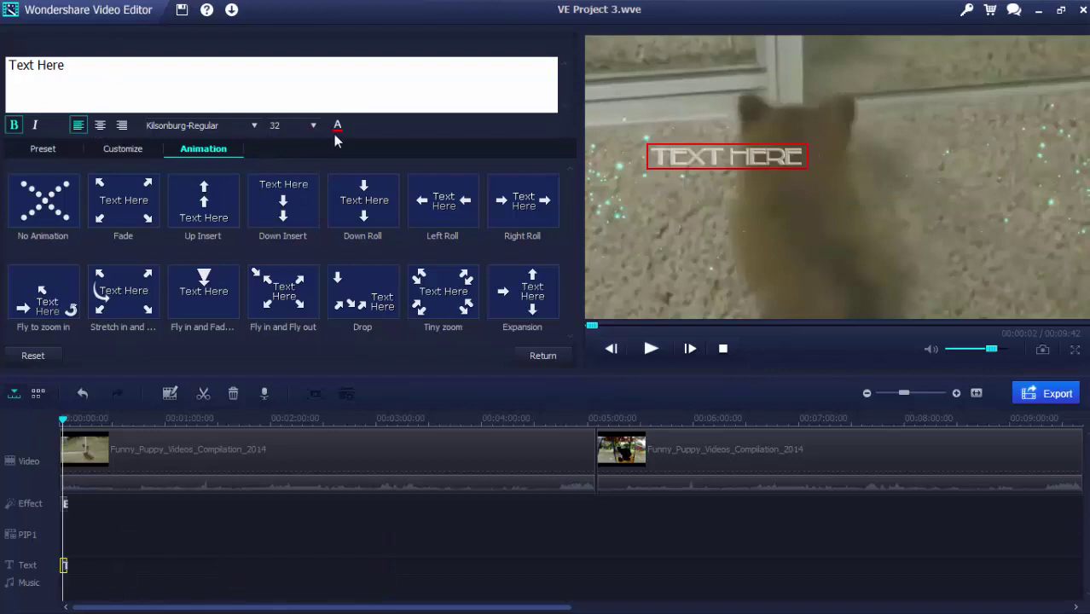
click(337, 128)
click(556, 277)
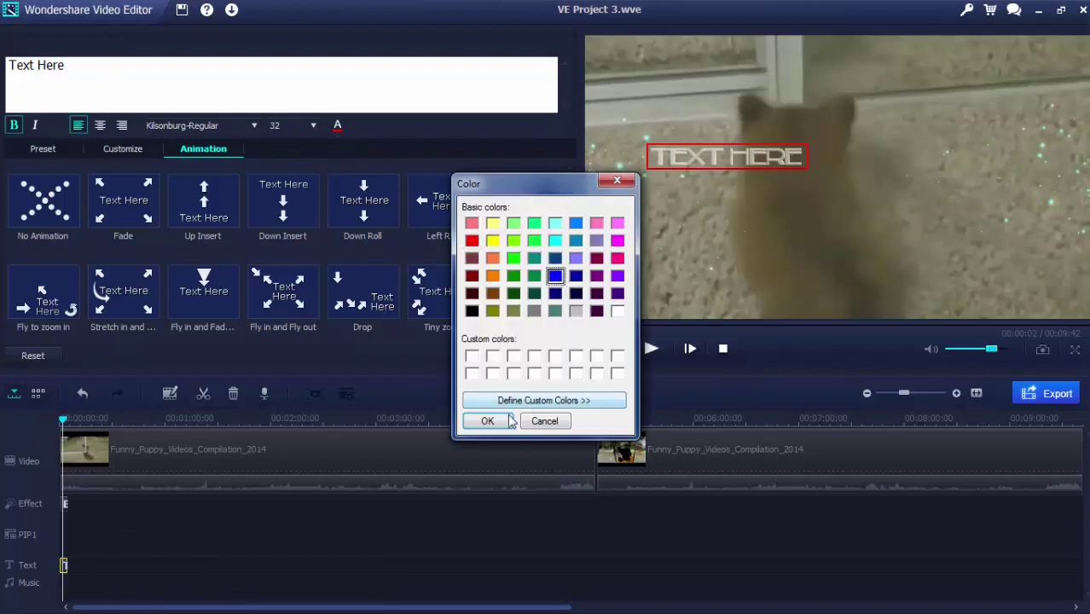
click(487, 421)
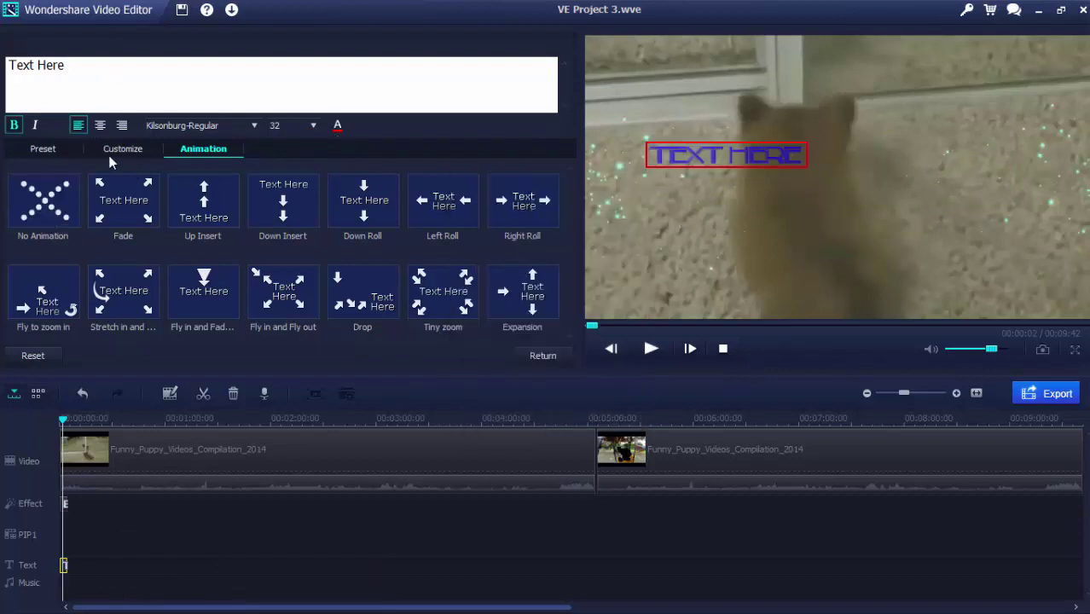
click(53, 152)
click(100, 158)
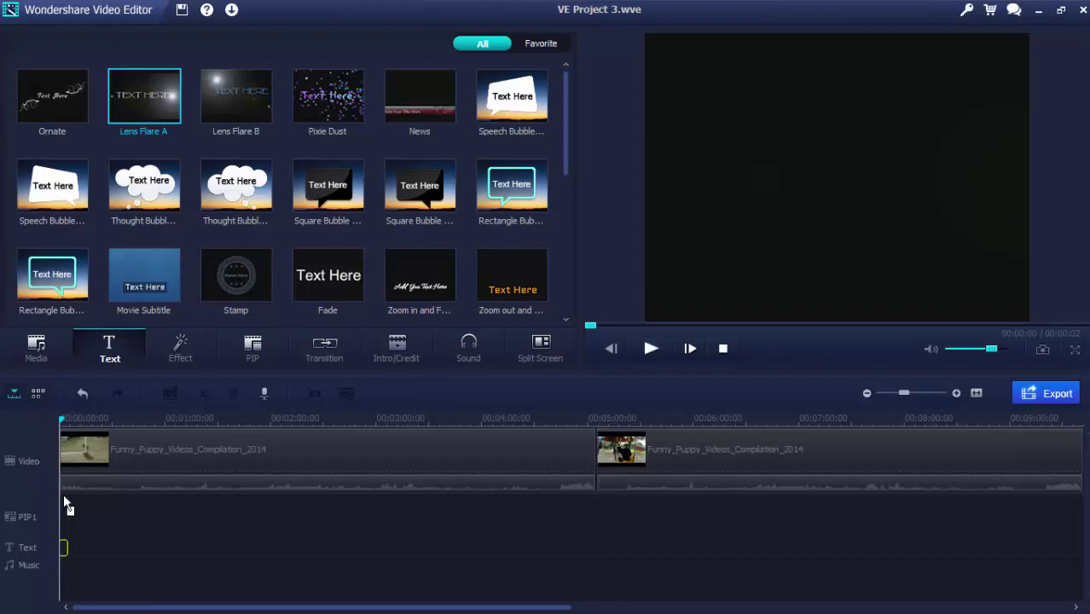
Step: Add the Particle 1 effect at the start of the video and preview it
click(180, 350)
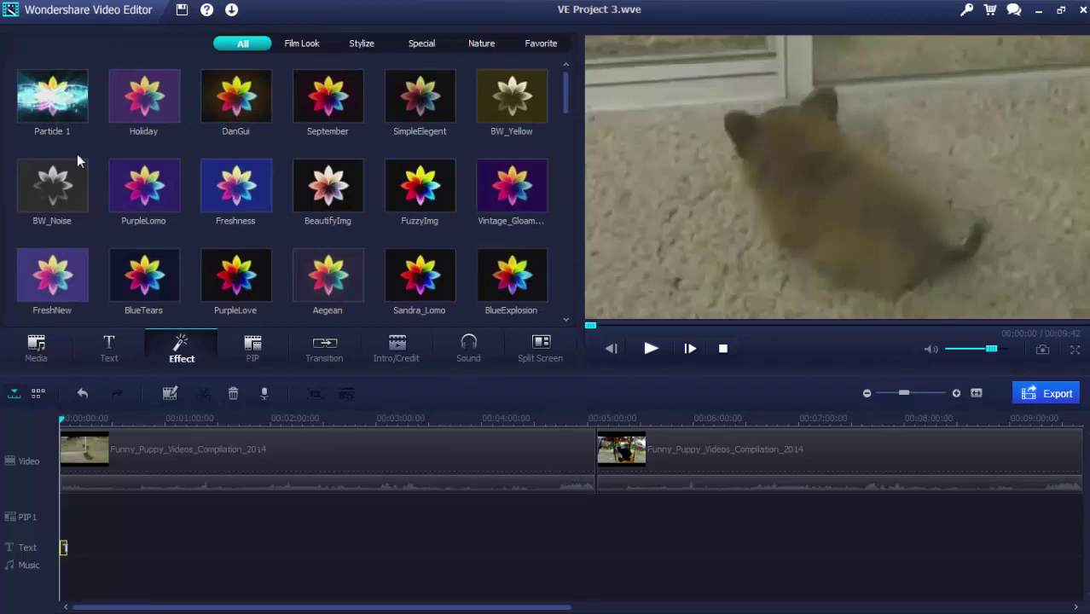
drag(53, 98, 60, 483)
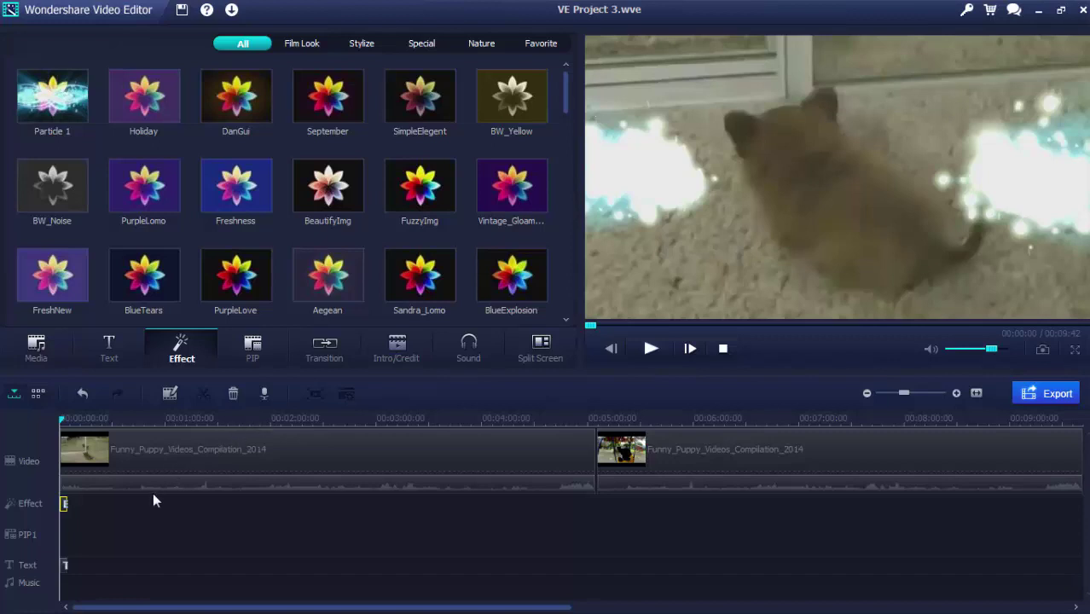
click(650, 356)
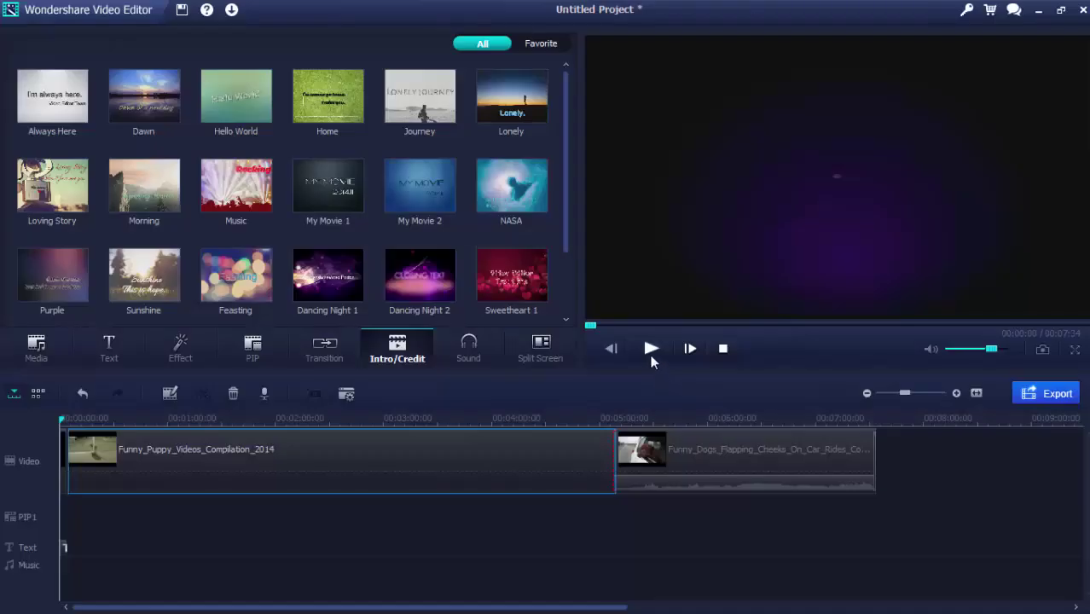
Step: Preview the project playback, then stop it and open the Output dialog
click(650, 350)
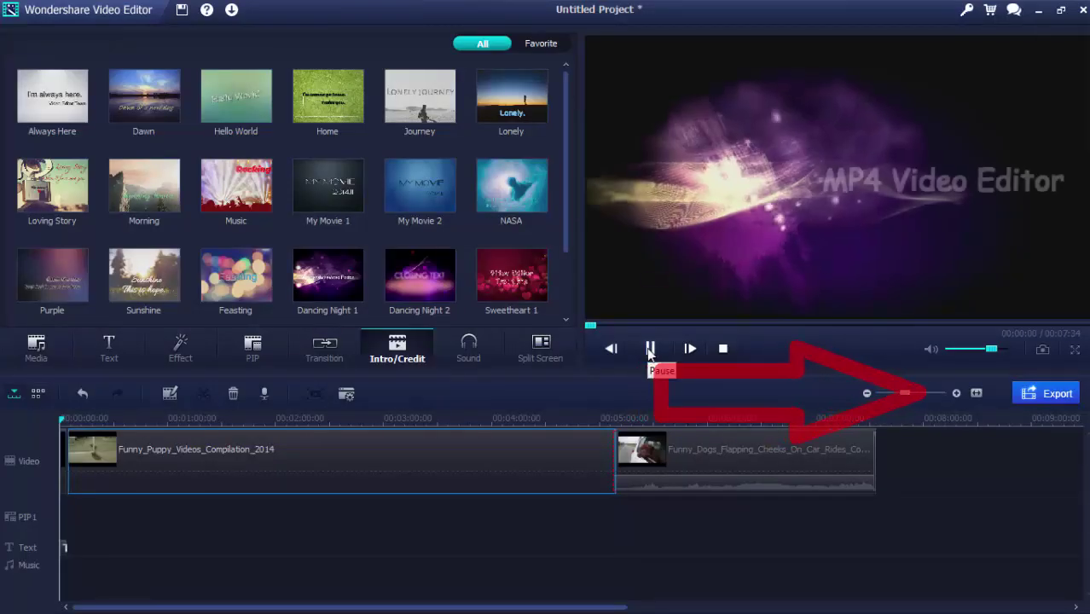
click(1056, 395)
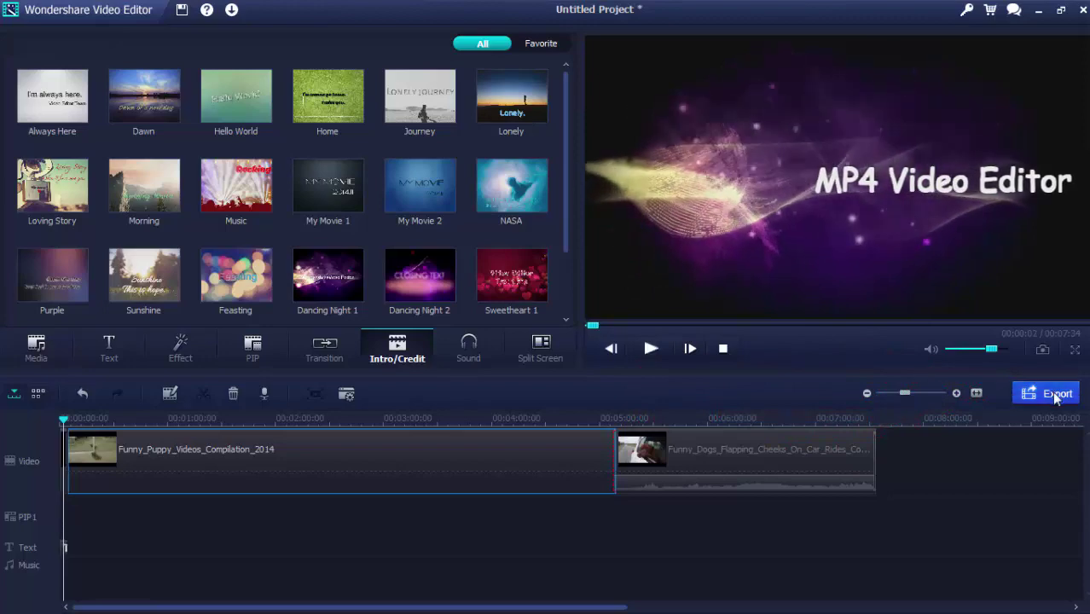
click(1056, 395)
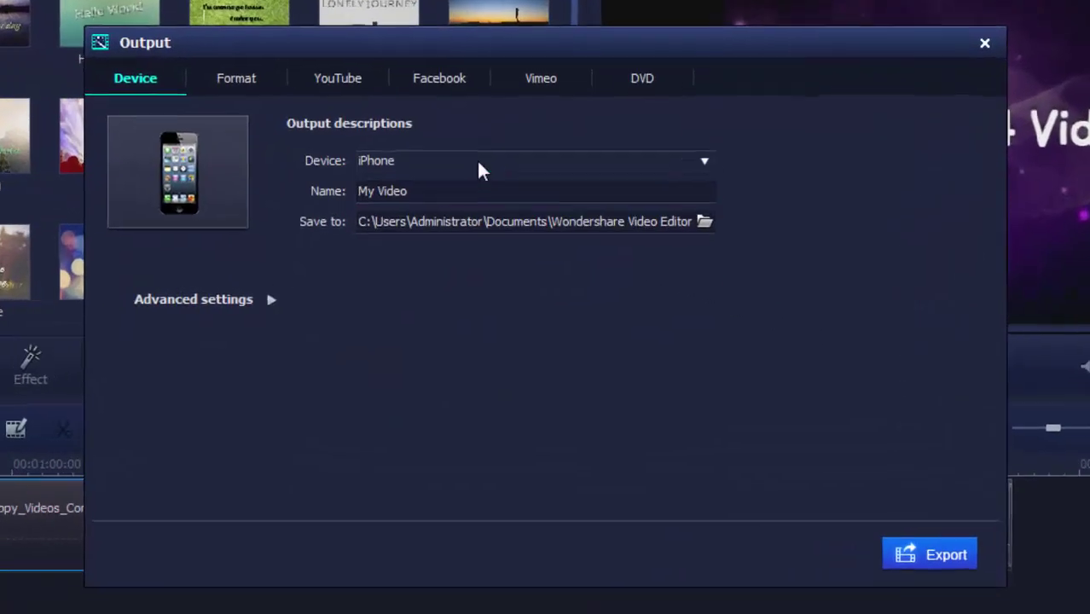
Step: Choose MP4 Video as the output file format
click(254, 80)
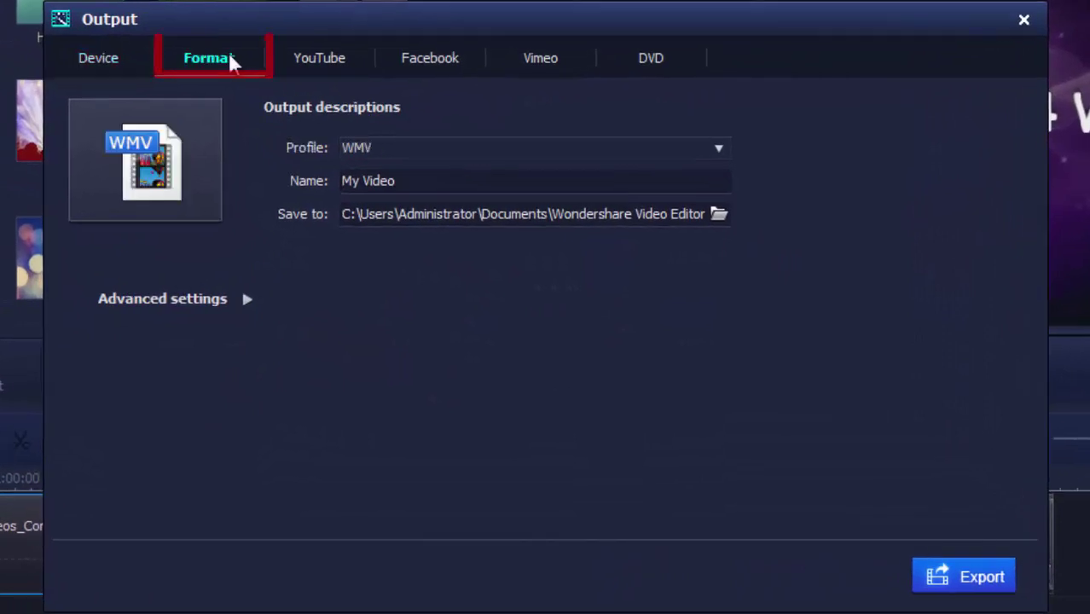
click(409, 162)
scroll(424, 275, down, 2)
scroll(424, 274, up, 2)
click(532, 243)
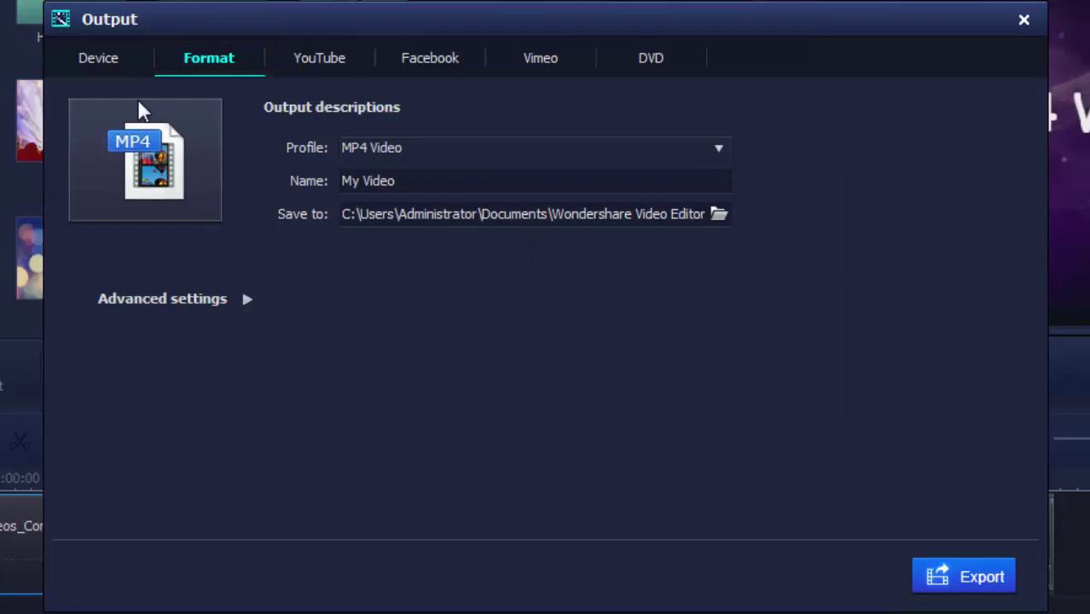
Step: Browse the target devices, then switch to DVD export: My DVD, 16:9, NTSC, High quality
click(110, 56)
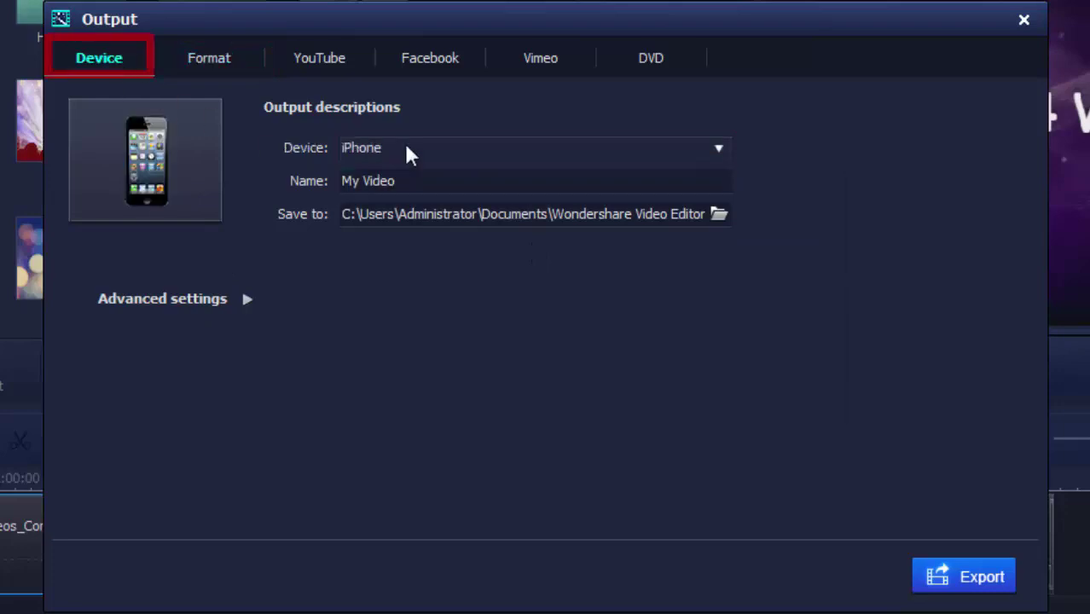
click(404, 143)
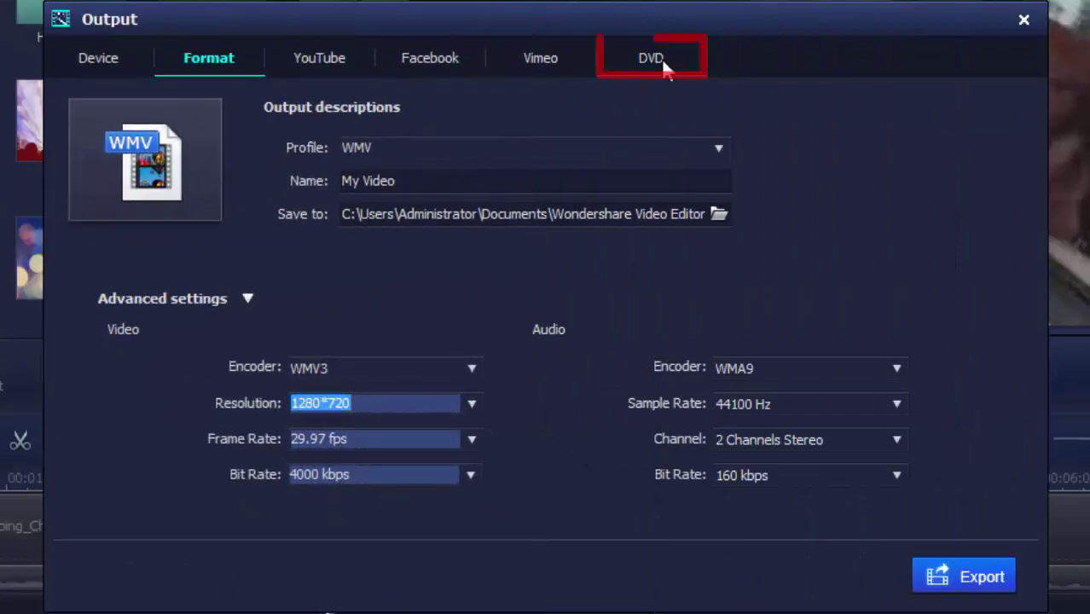
click(661, 58)
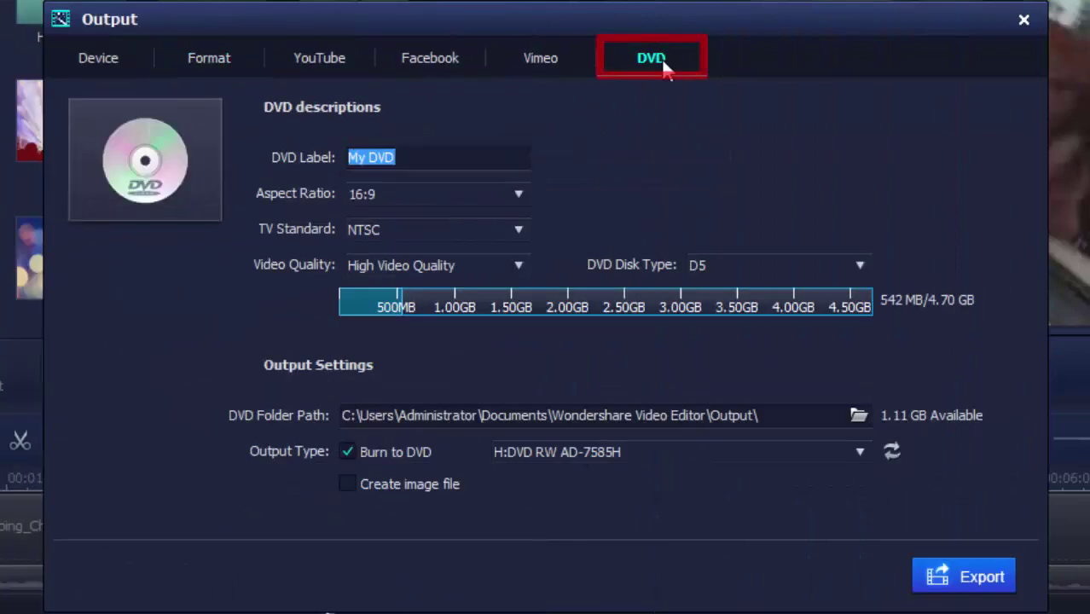